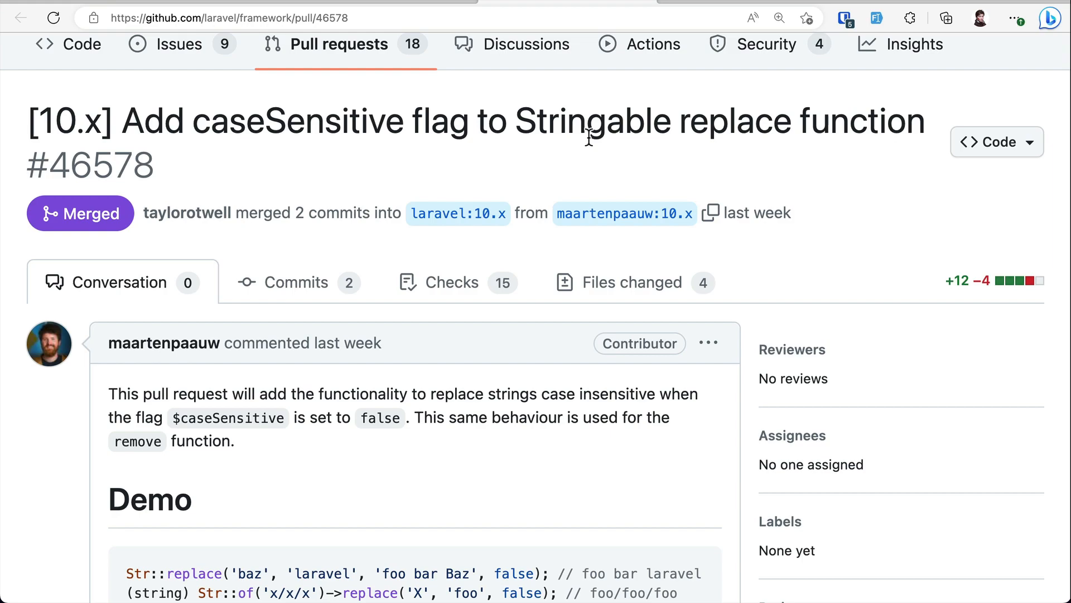
Step: Uncomment the str('x/X/x')->replace('X', 'foo') line in the scratchpad
key("super+Tab")
key("super+Tab")
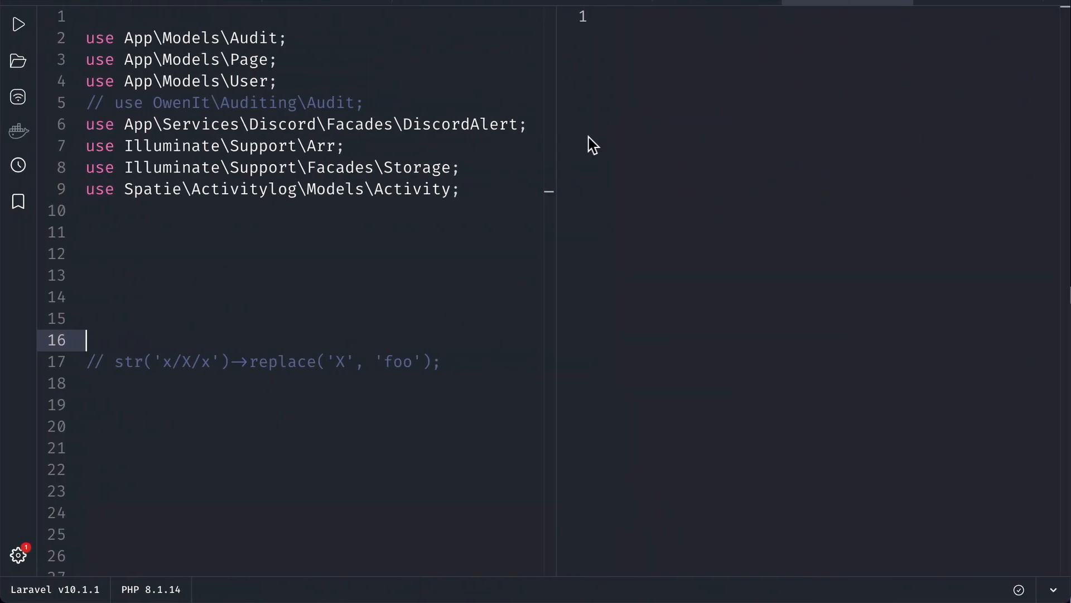
left_click_drag(230, 362, 153, 362)
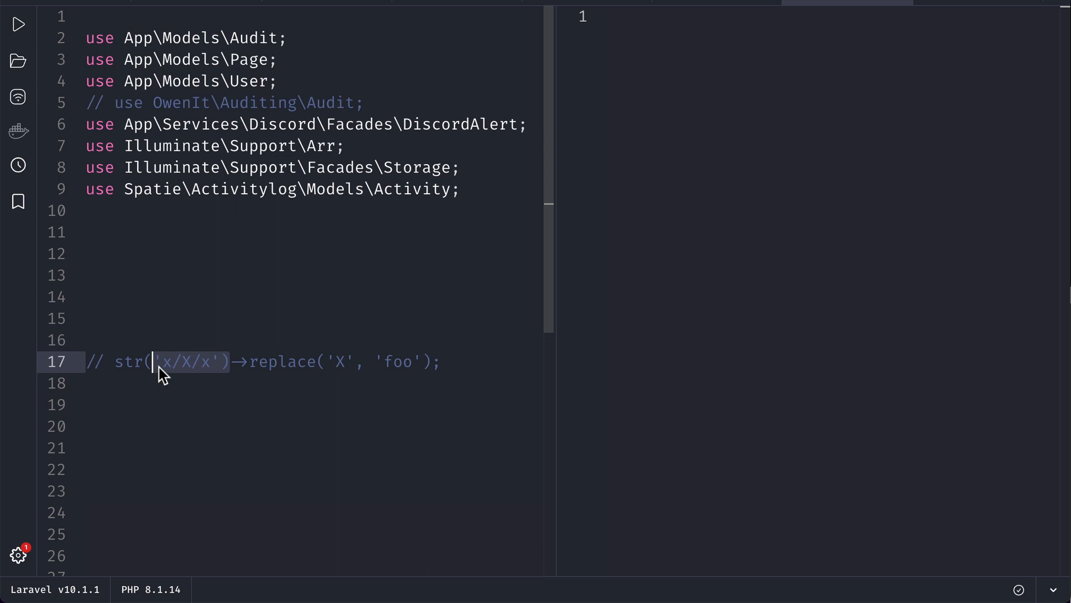
key("ctrl+slash")
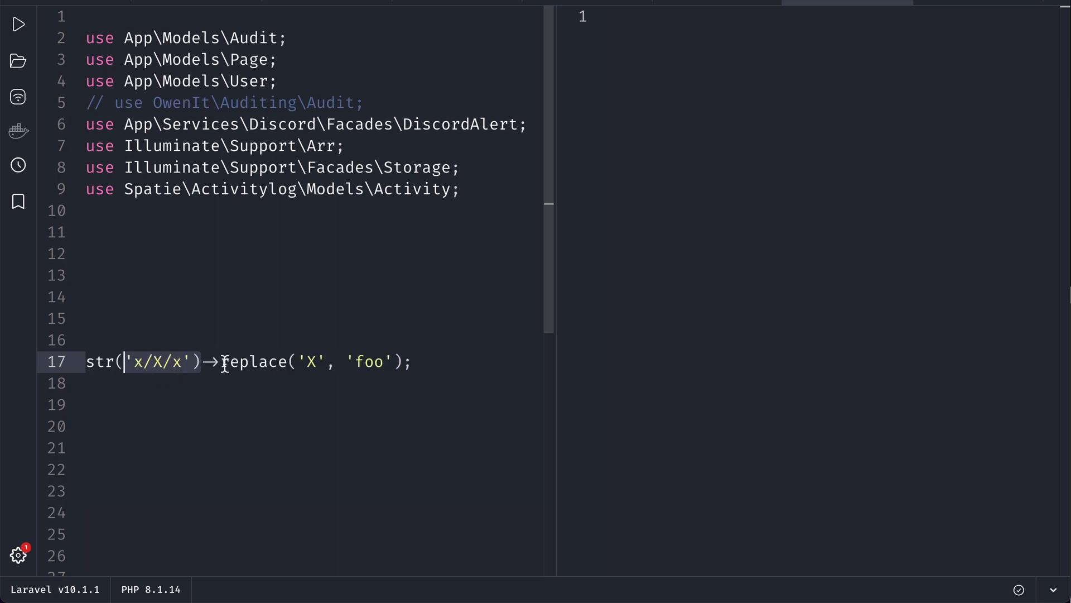
Step: Inspect replace's signature and run the code, producing a Stringable "x/foo/x"
left_click(233, 361)
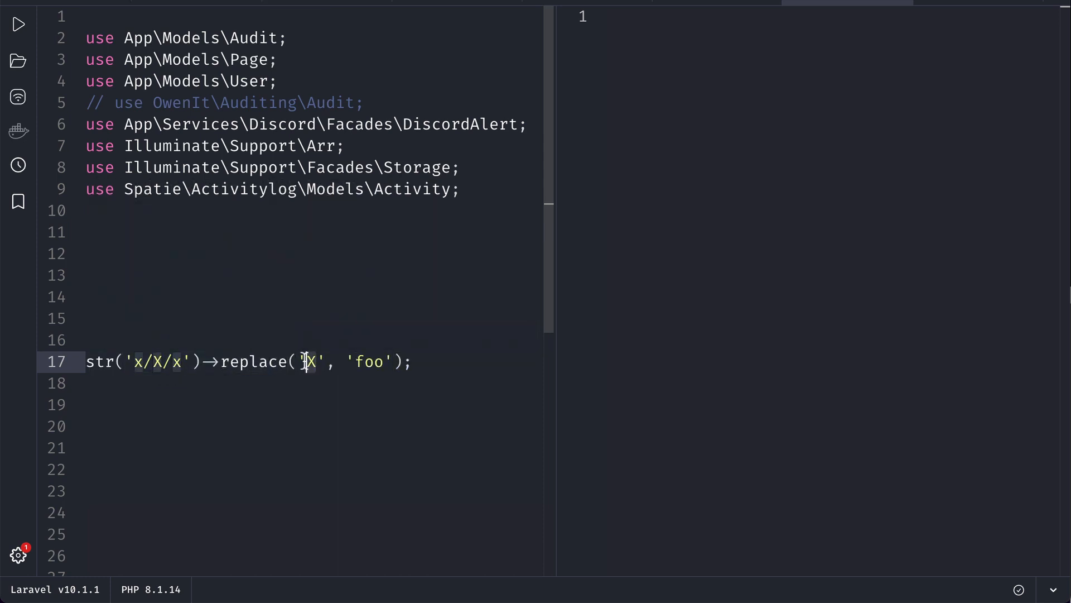
left_click(368, 362)
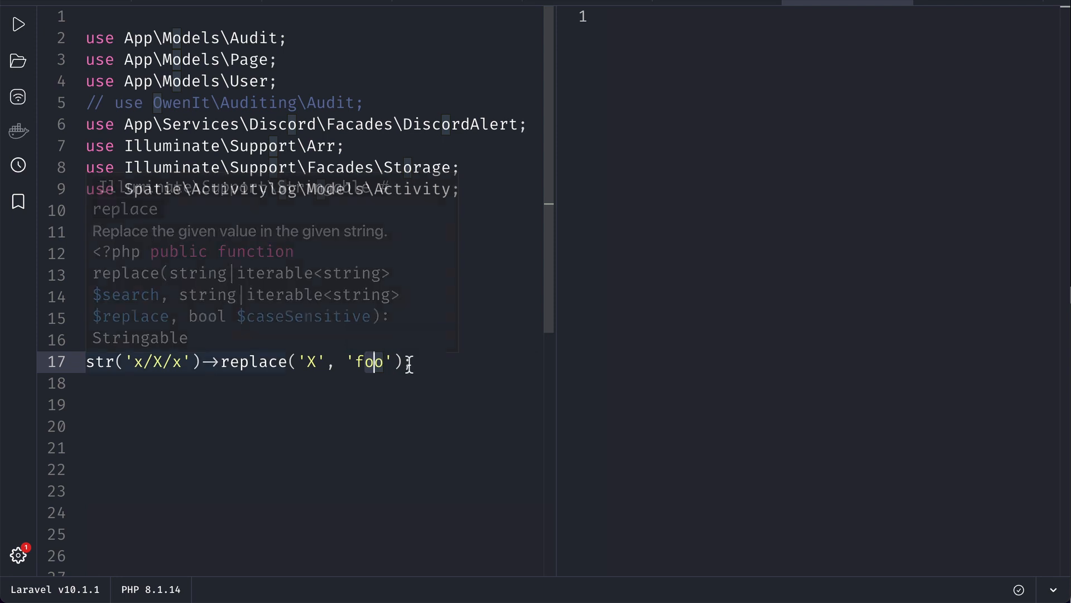
left_click(442, 361)
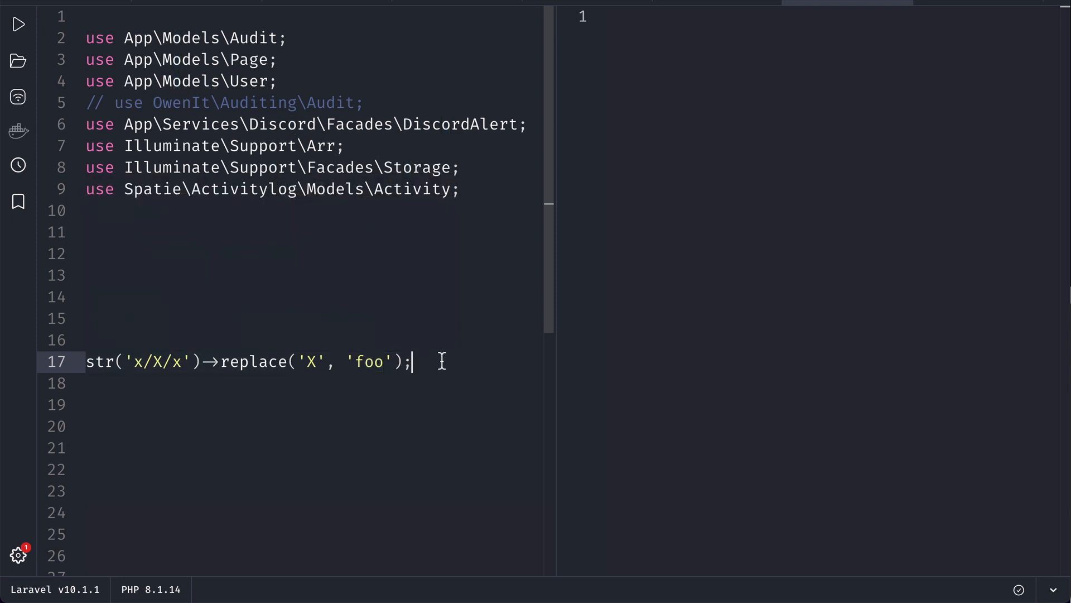
key("ctrl+r")
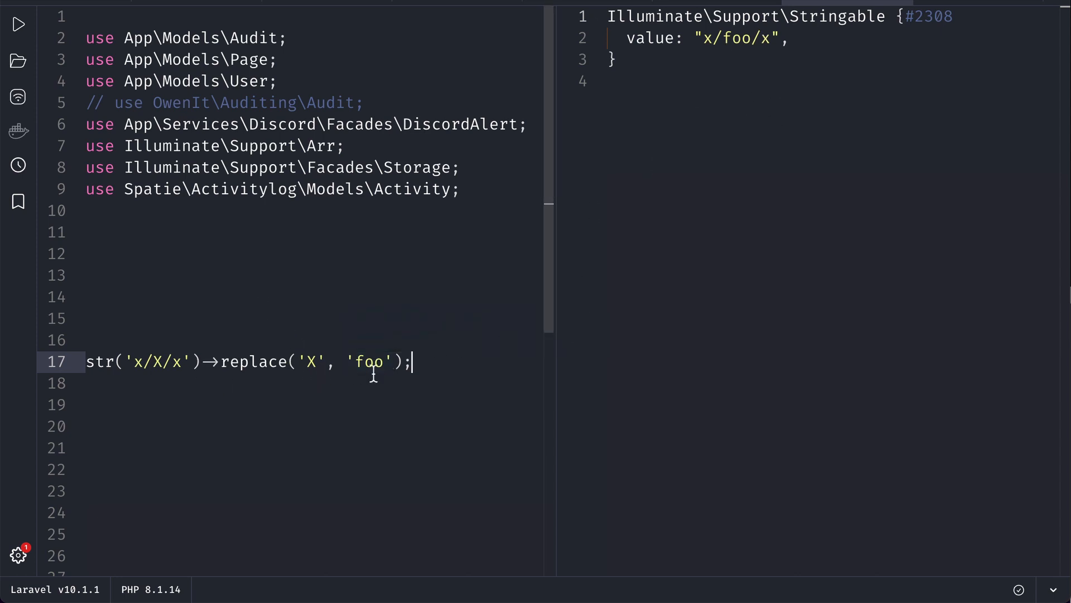
Step: Add false as replace's caseSensitive argument, run to get "foo/foo/foo", then comment the line out
left_click(394, 363)
type(", false")
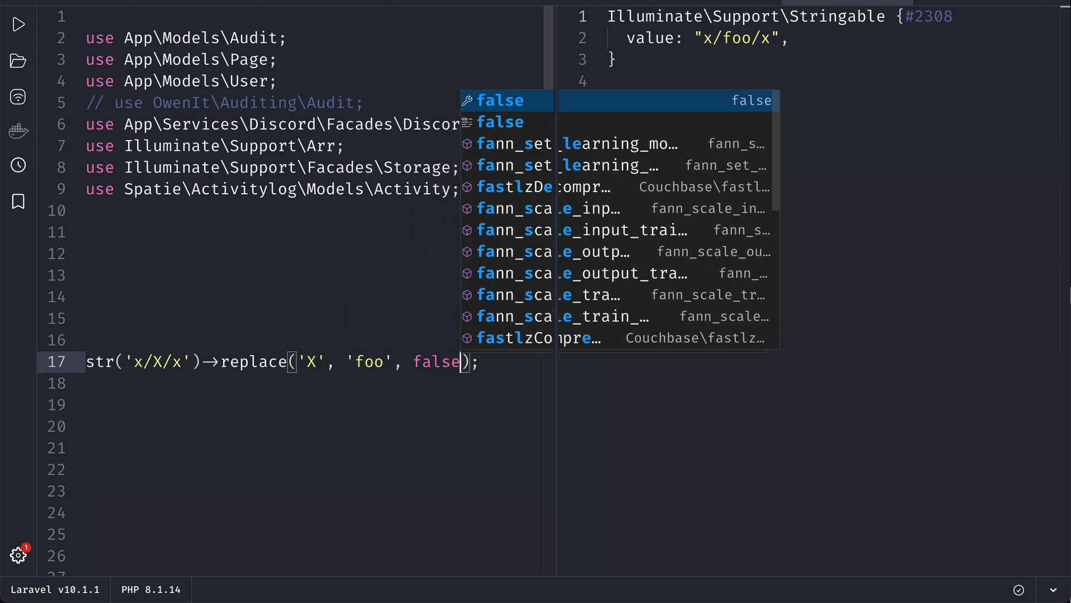
key("End")
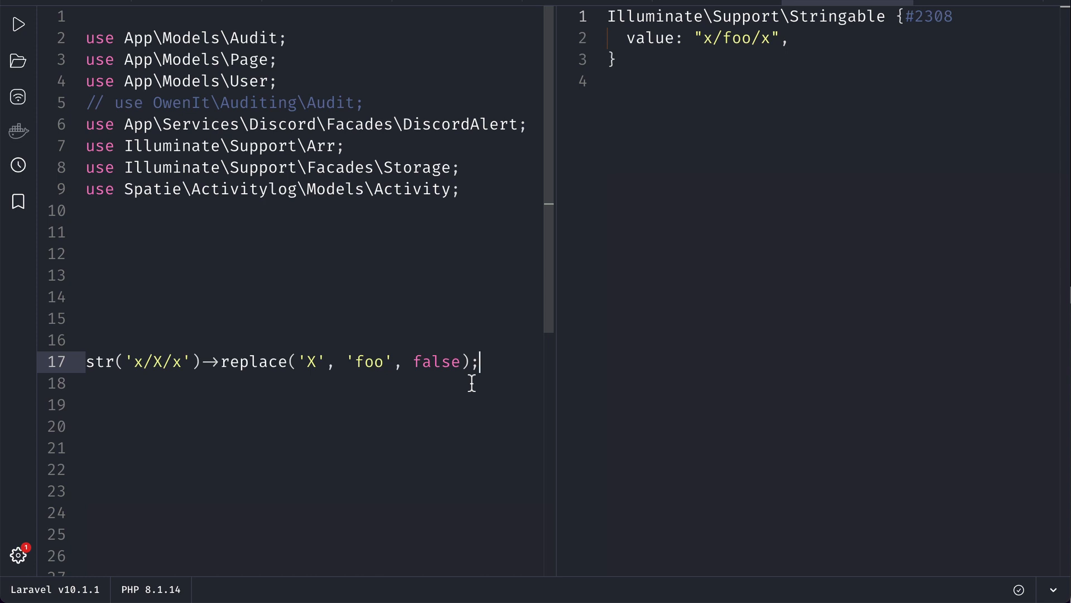
key("ctrl+Return")
left_click_drag(706, 38, 802, 38)
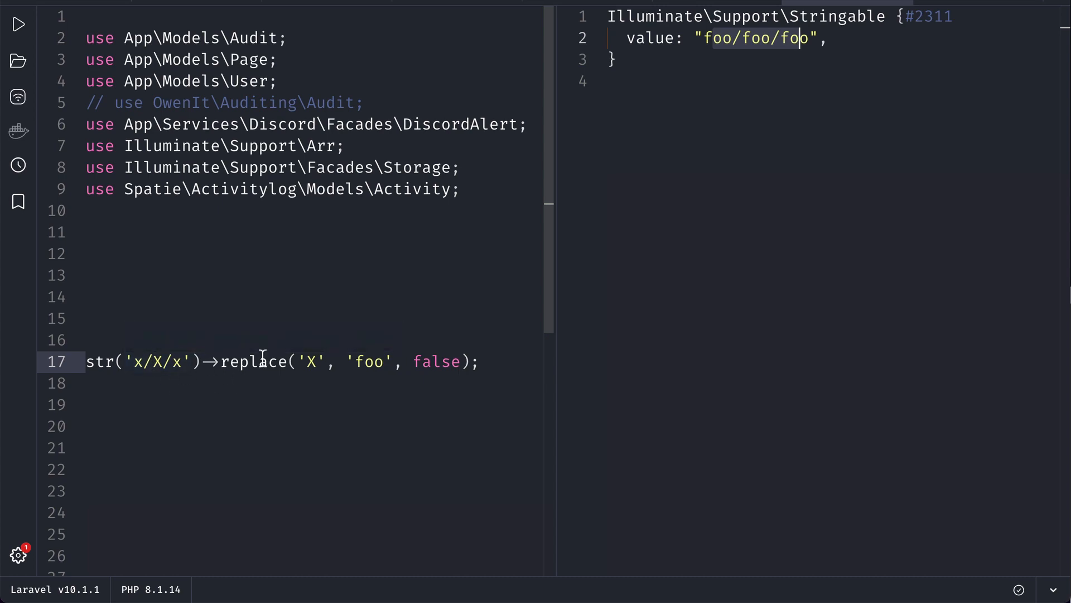
key("ctrl+slash")
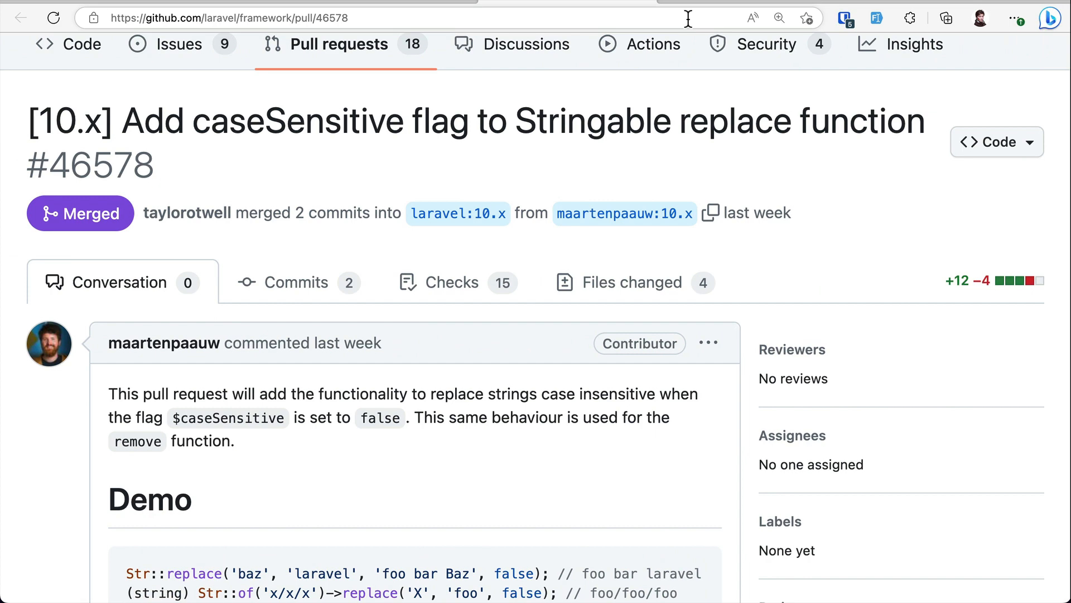
scroll(305, 411, "down", 1)
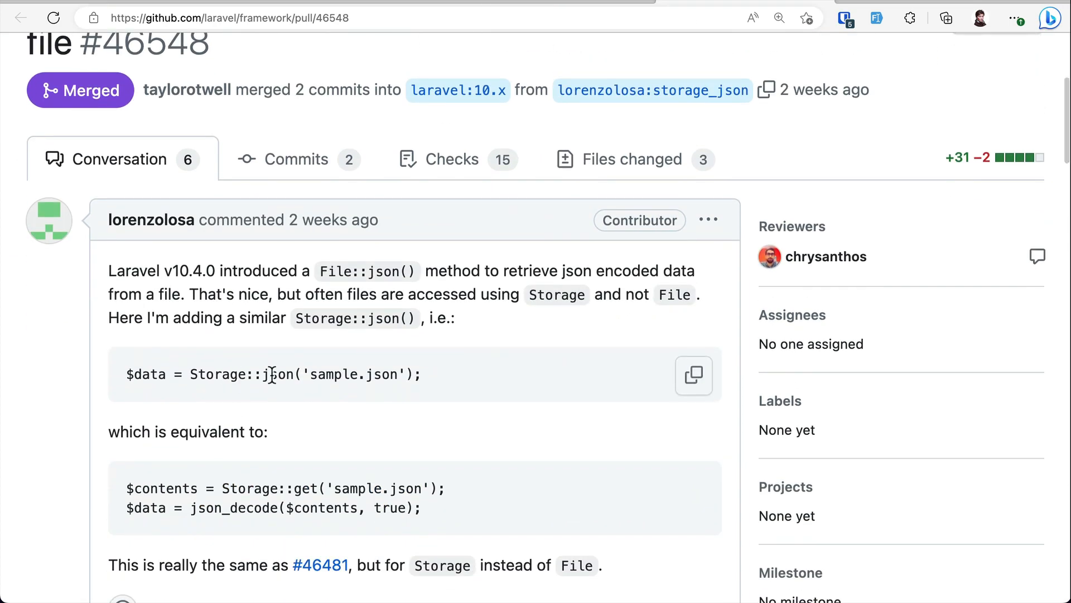
scroll(351, 484, "up", 1)
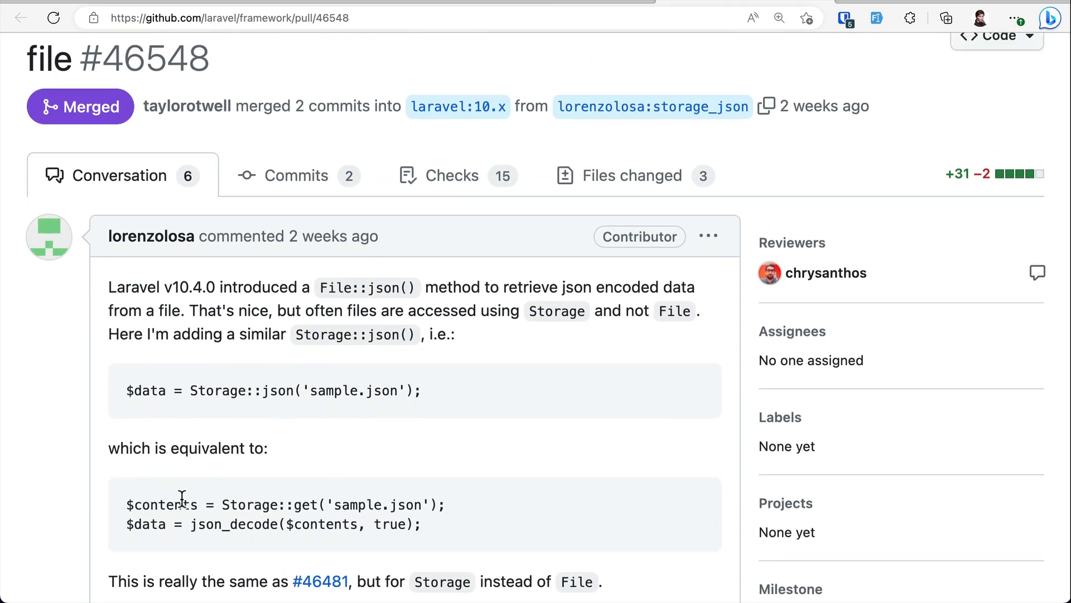
Step: Highlight the PR's Storage::get / json_decode equivalent code, then switch to the project with sample.json
left_click_drag(132, 505, 389, 522)
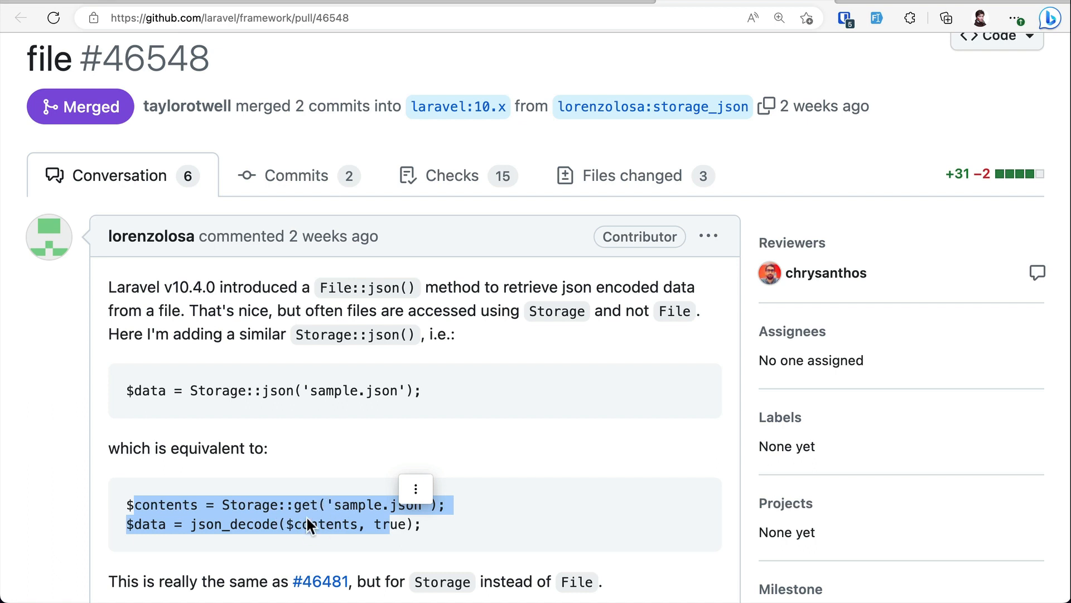
mouse_move(415, 390)
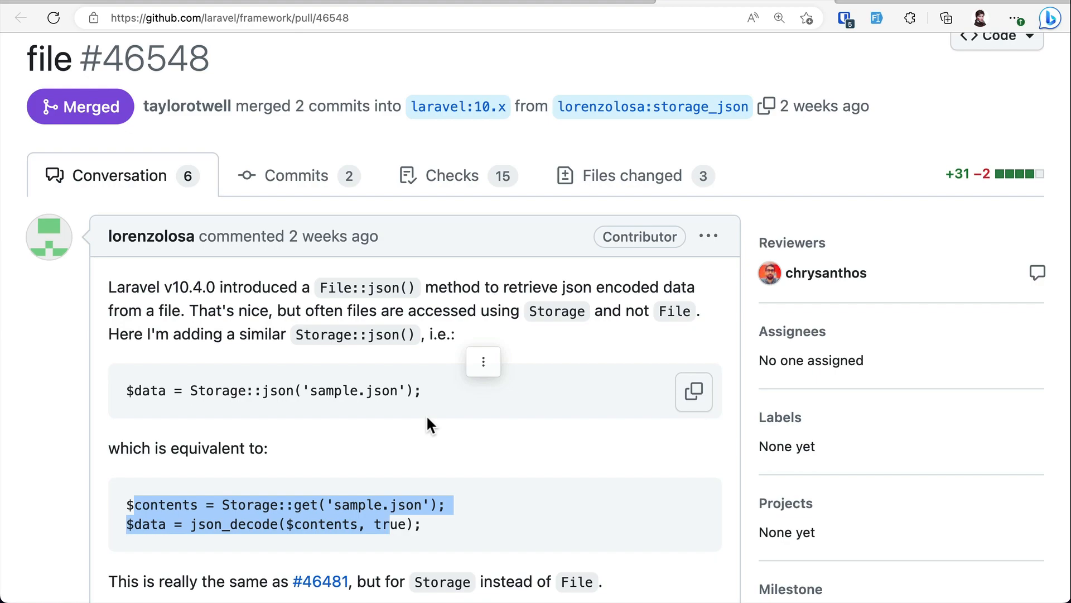
key("super+Tab")
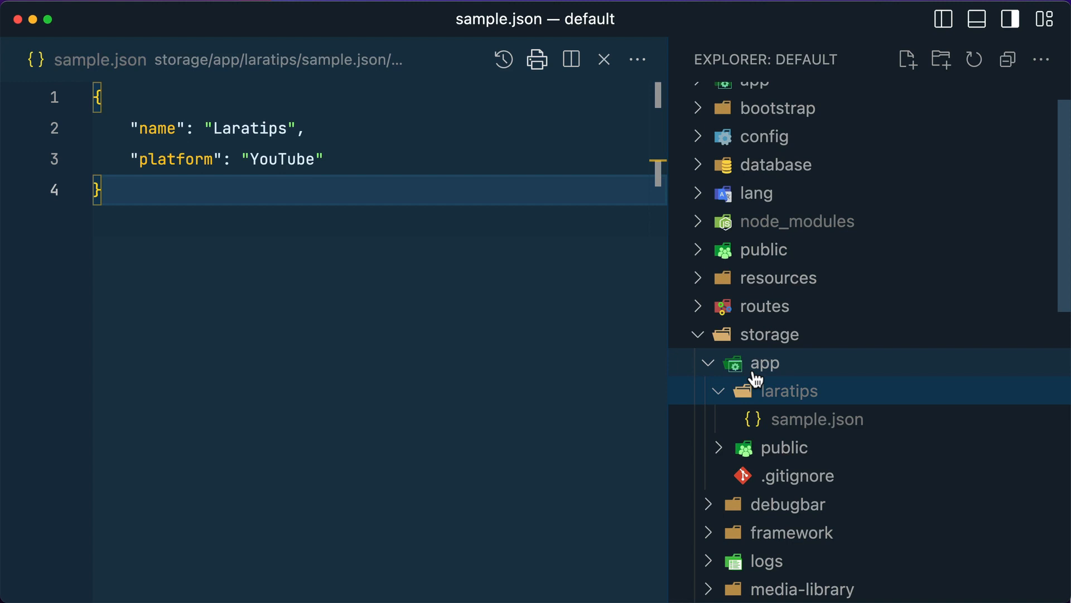
scroll(750, 405, "down", 3)
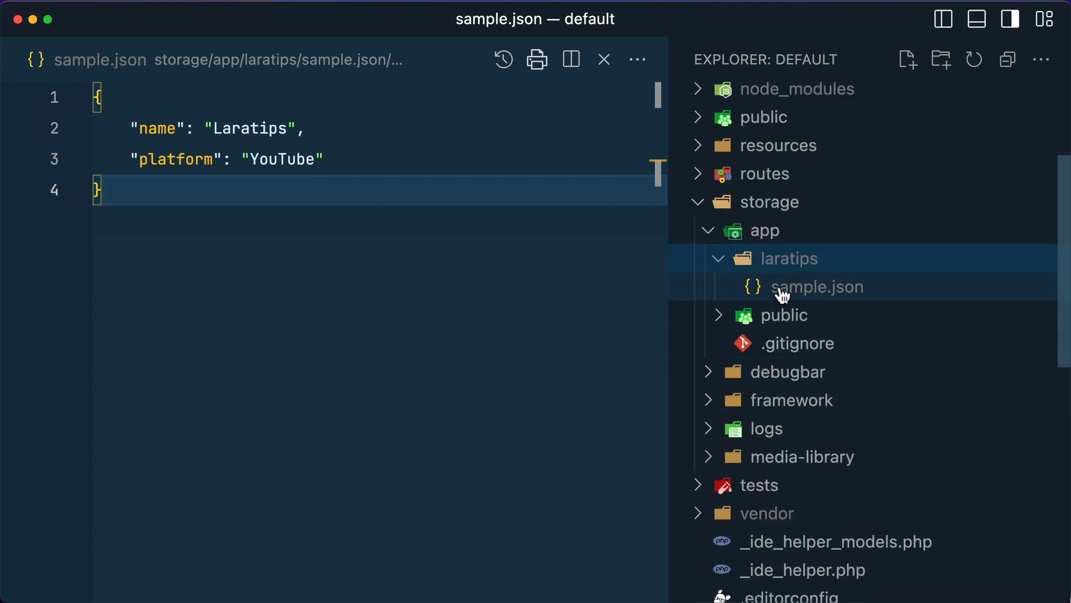
Step: Show sample.json in storage/app/laratips and highlight its name and platform entries
left_click(814, 286)
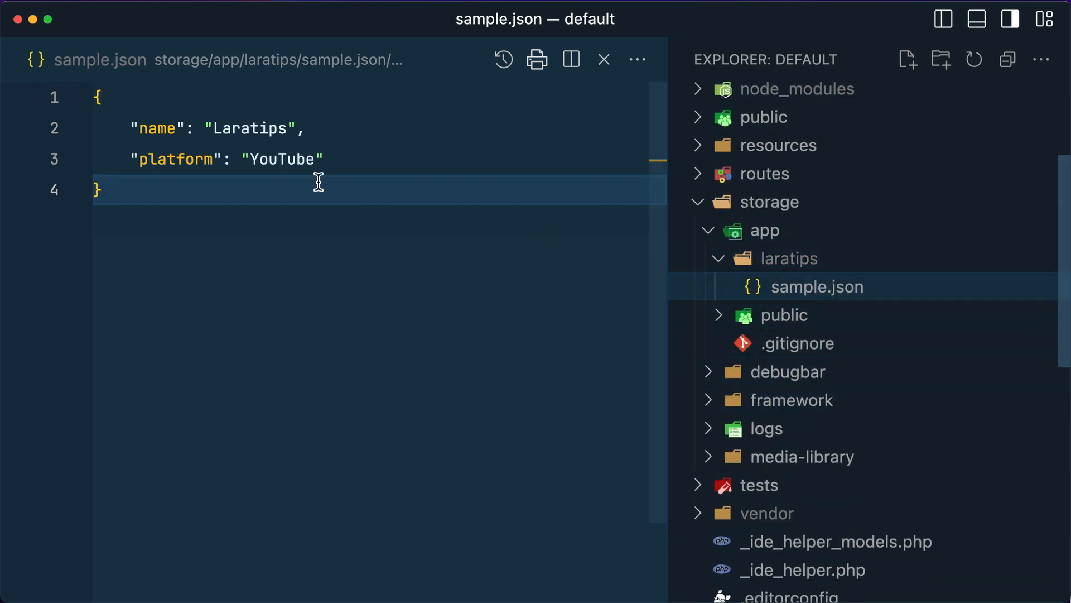
left_click_drag(132, 129, 314, 159)
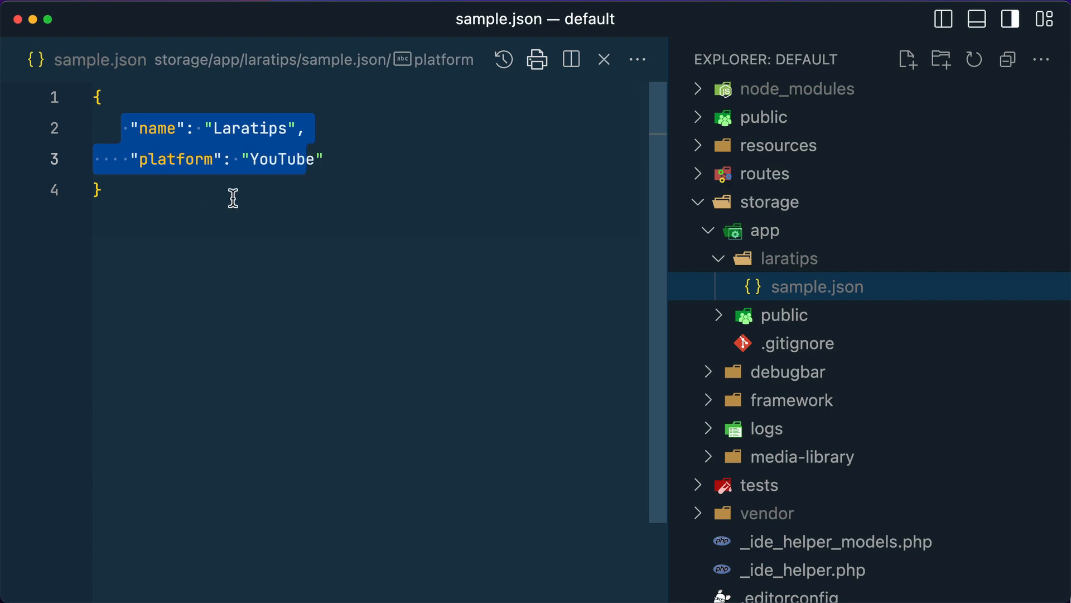
left_click(335, 289)
Step: Uncomment the Storage::json('laratips/sample.json') line in the scratchpad and return to VS Code
key("super+Tab")
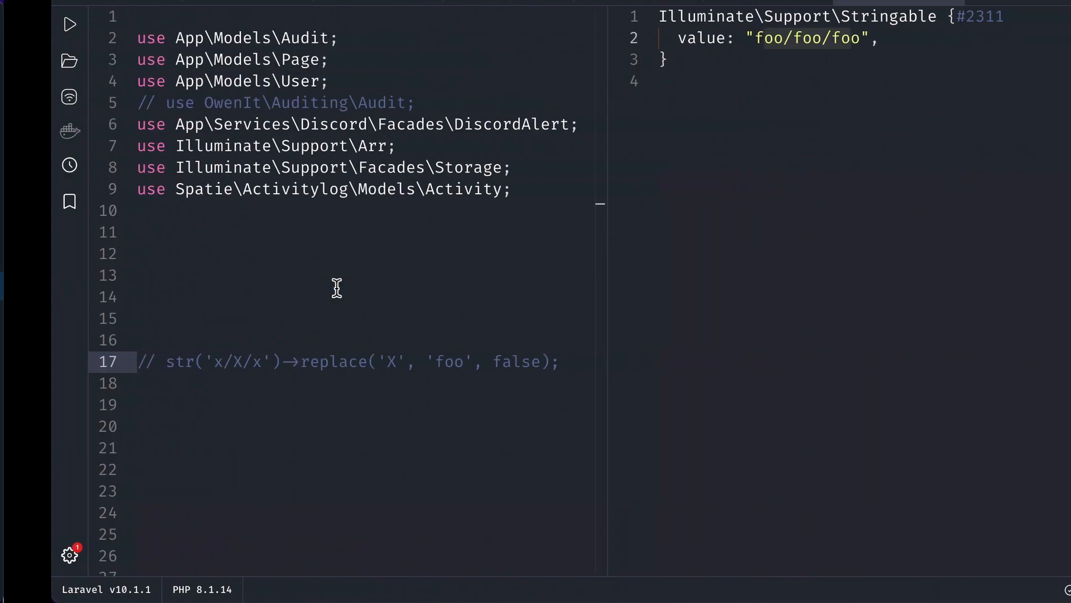
scroll(329, 362, "down", 8)
scroll(329, 402, "down", 1)
left_click(490, 395)
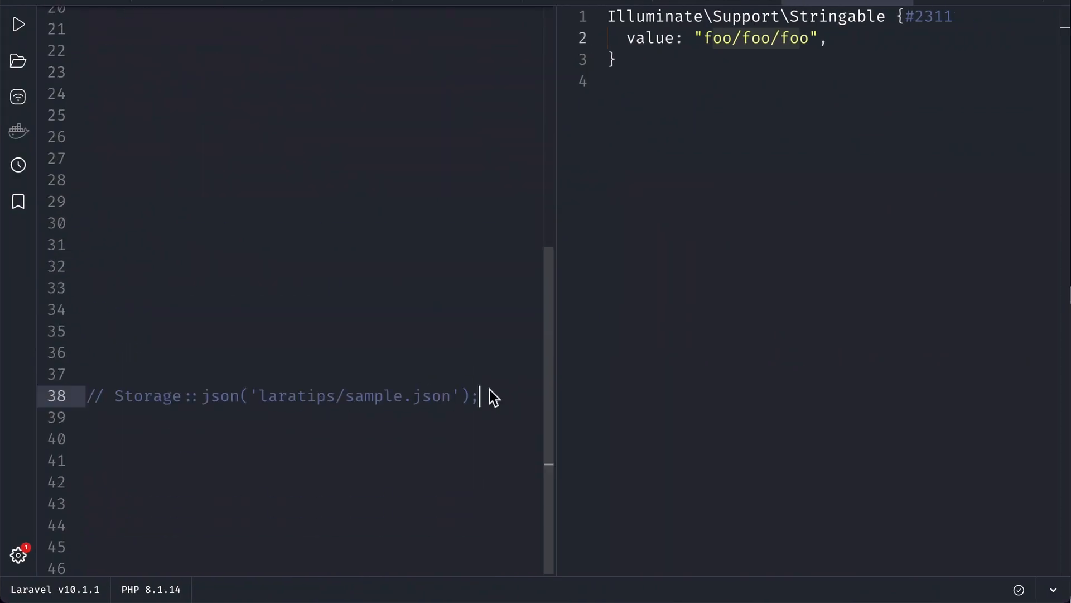
key("ctrl+slash")
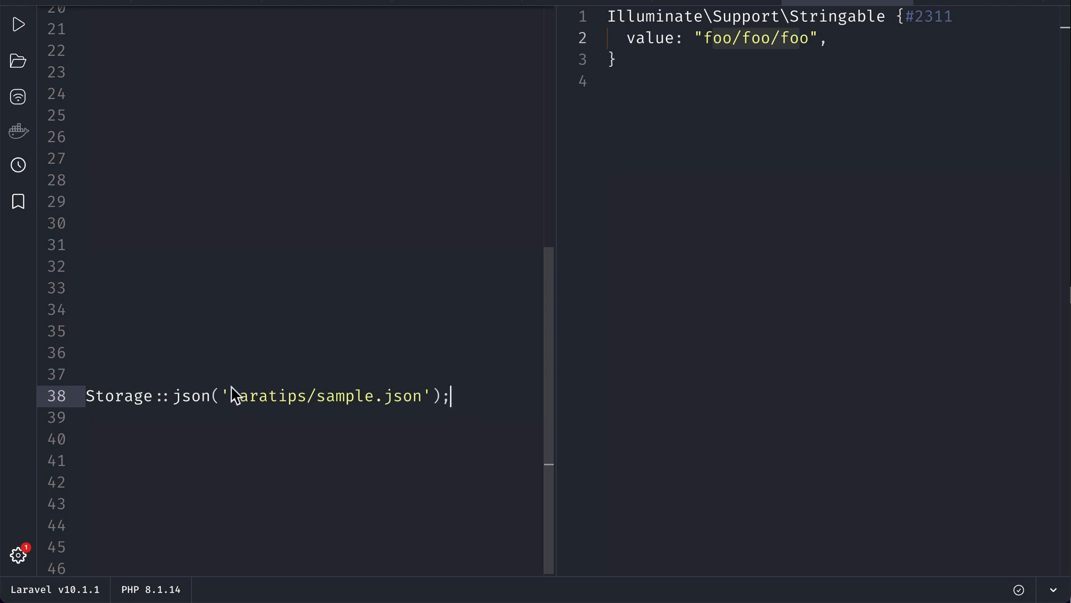
key("super+Tab")
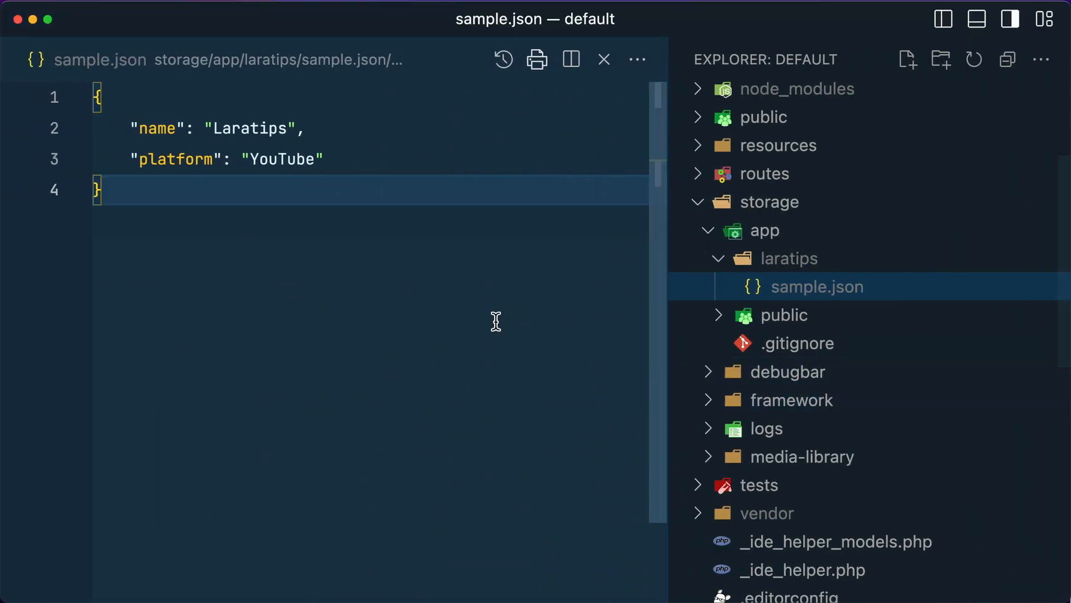
Step: Open filesystems.php and highlight the local disk configuration rooted at storage/app
key("super+p")
type("filesy")
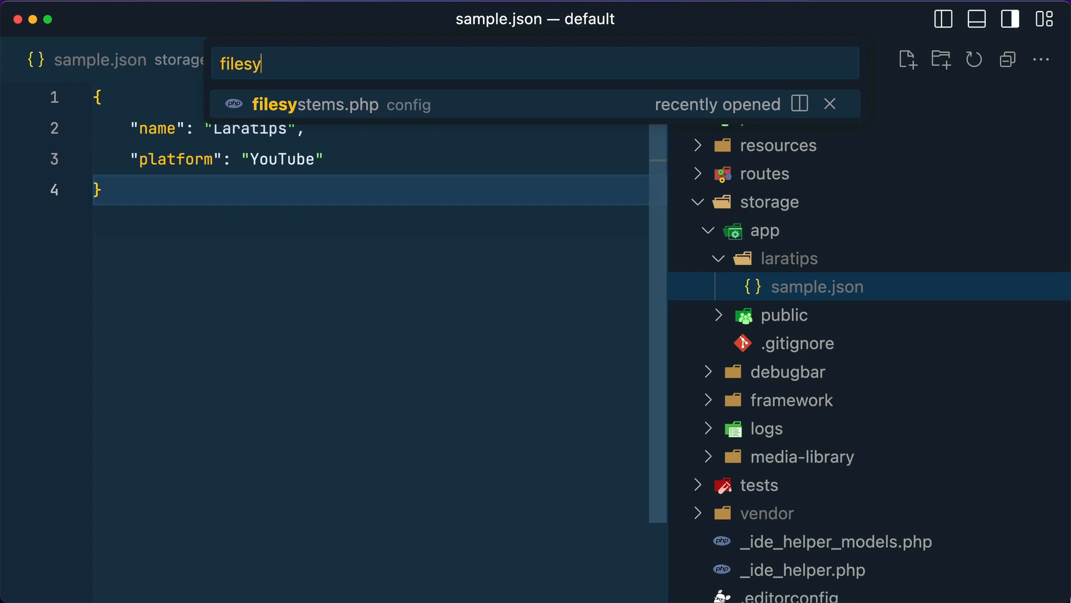
key("Return")
left_click_drag(169, 290, 216, 382)
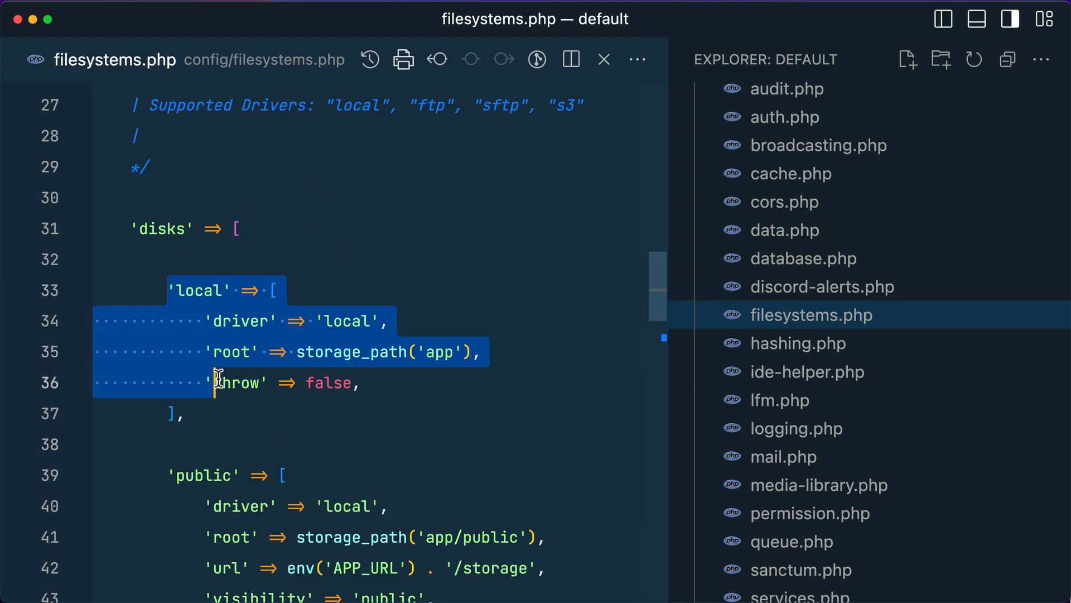
Step: Confirm FILESYSTEM_DISK is local in .env, then return to filesystems.php
key("super+p")
type(".en")
key("Return")
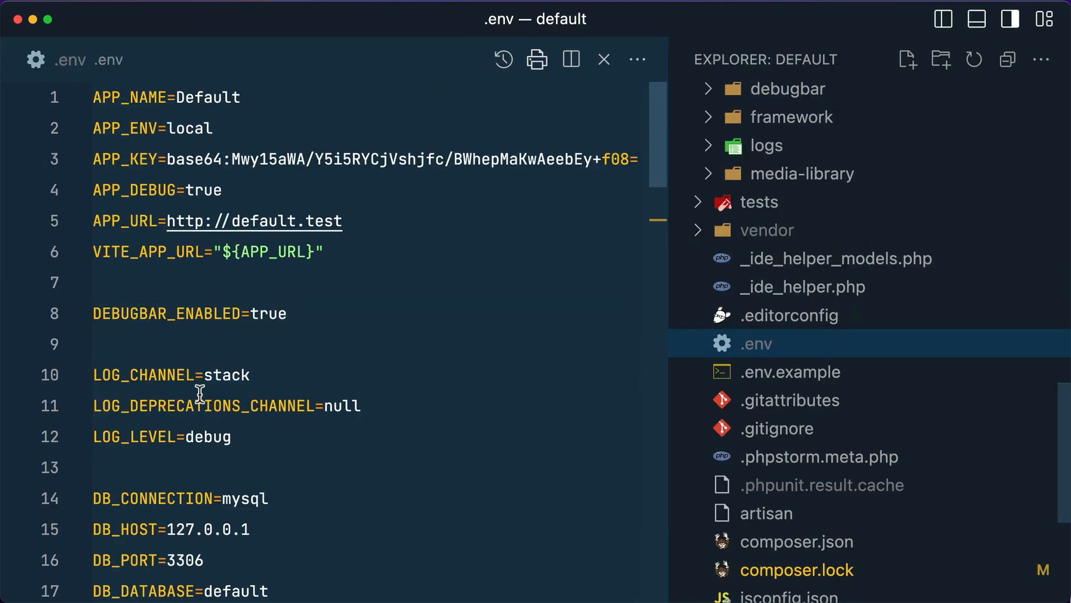
left_click(277, 344)
key("super+f")
type("file")
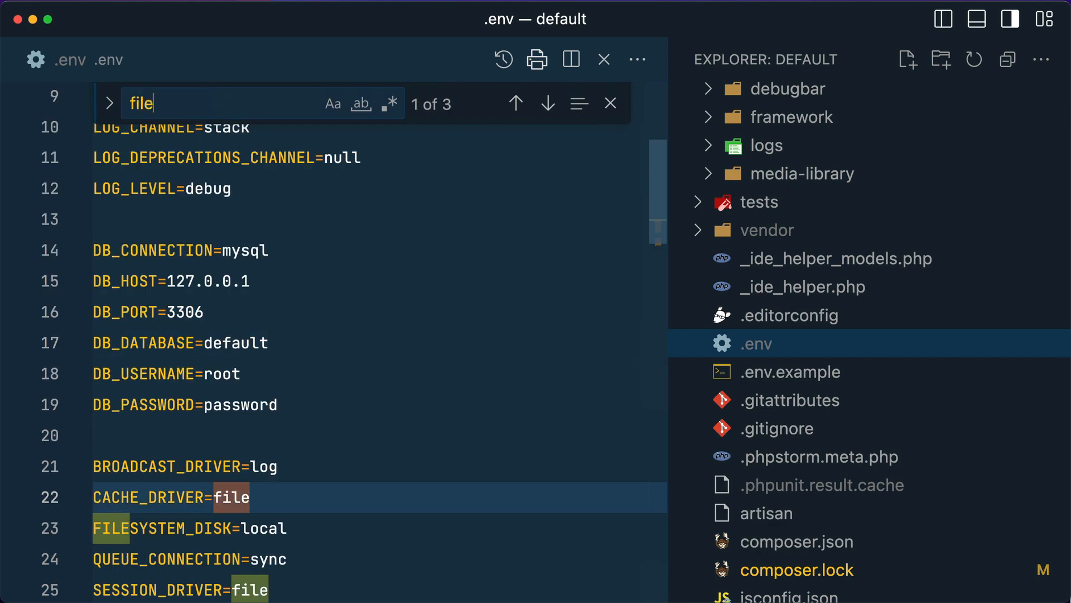
type("sys")
double_click(263, 528)
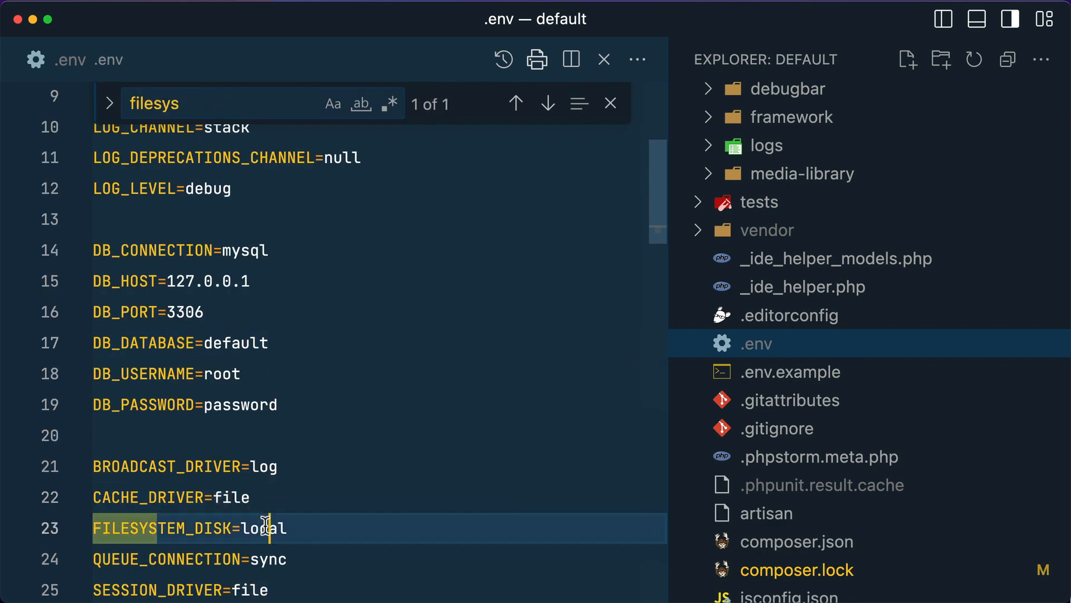
key("super+p")
key("Return")
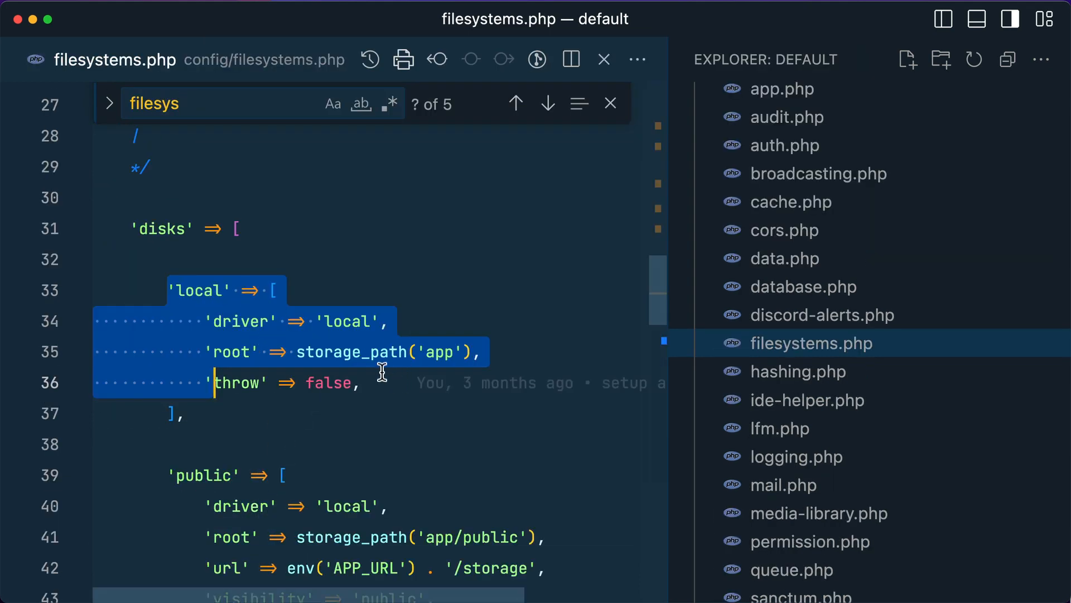
scroll(783, 402, "up", 5)
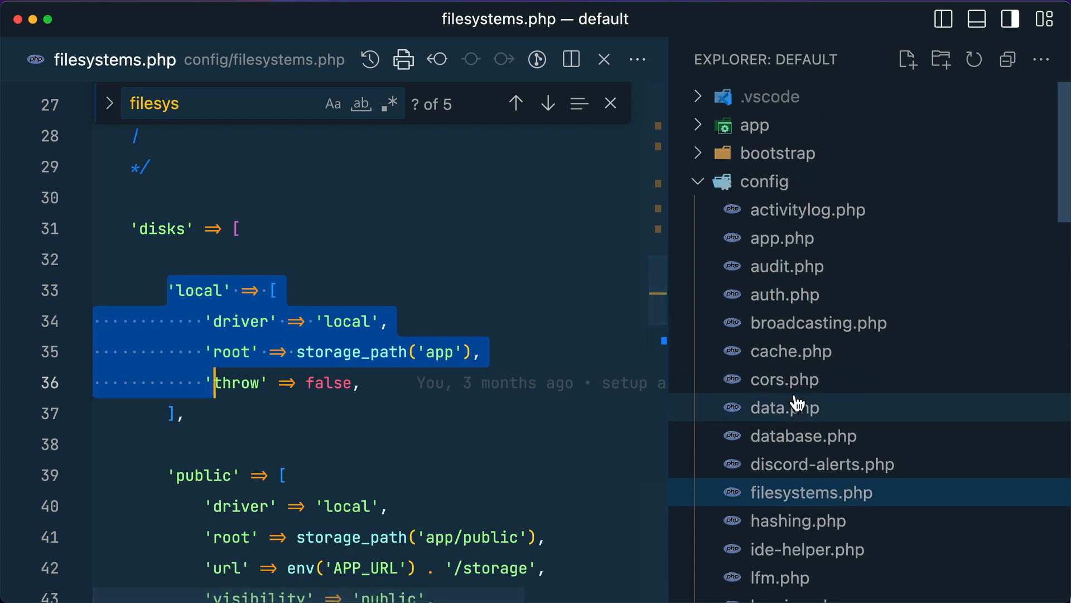
scroll(796, 402, "down", 3)
scroll(795, 402, "down", 10)
scroll(795, 402, "up", 3)
scroll(795, 402, "up", 5)
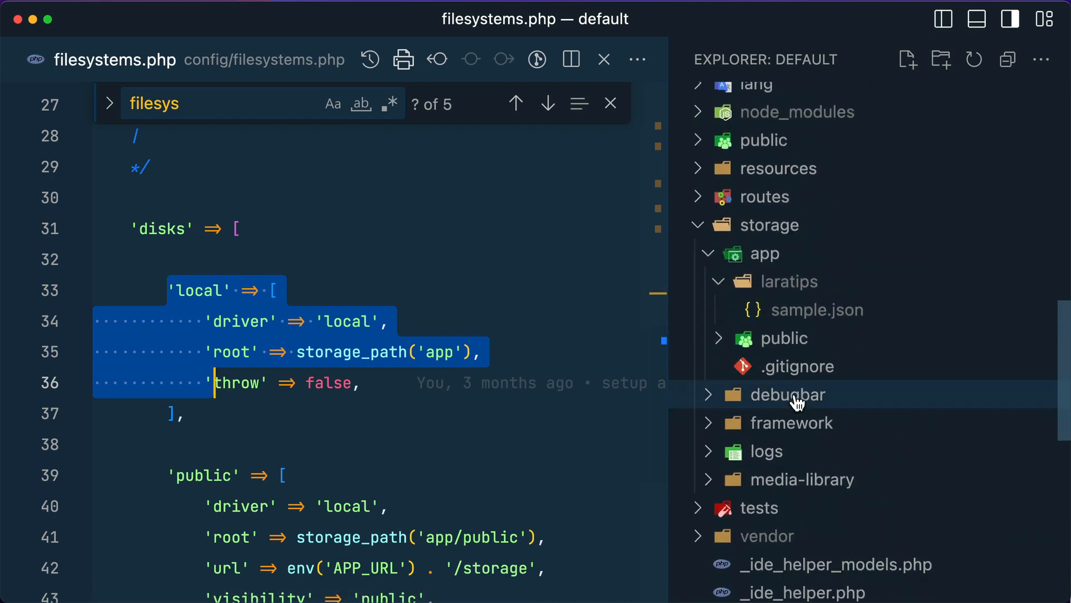
scroll(787, 335, "down", 2)
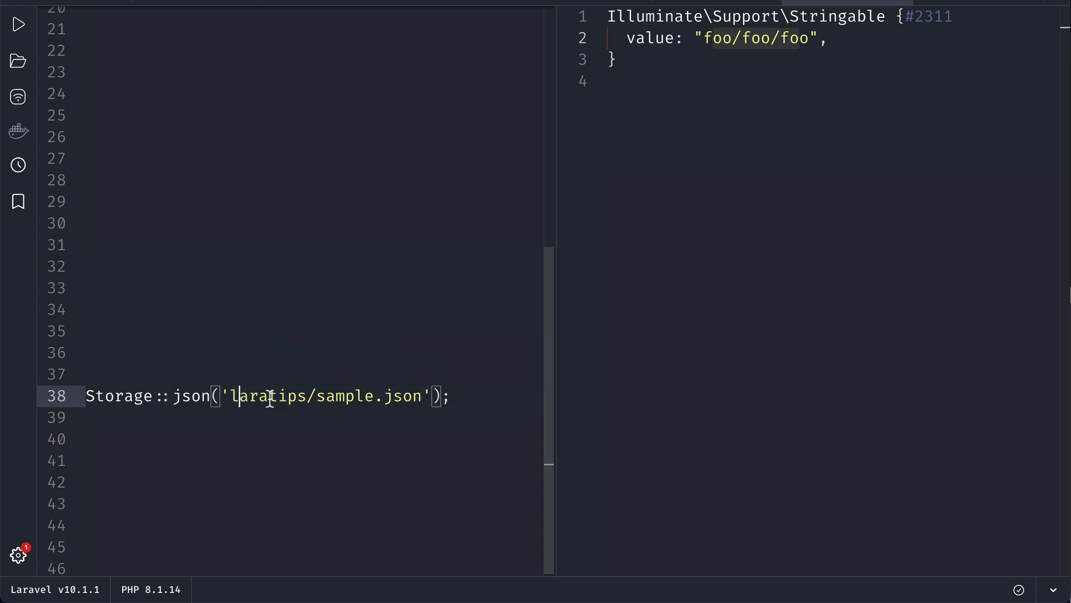
Step: Run Storage::json in the scratchpad, outputting an array with name Laratips and platform YouTube
left_click(454, 396)
key("ctrl+r")
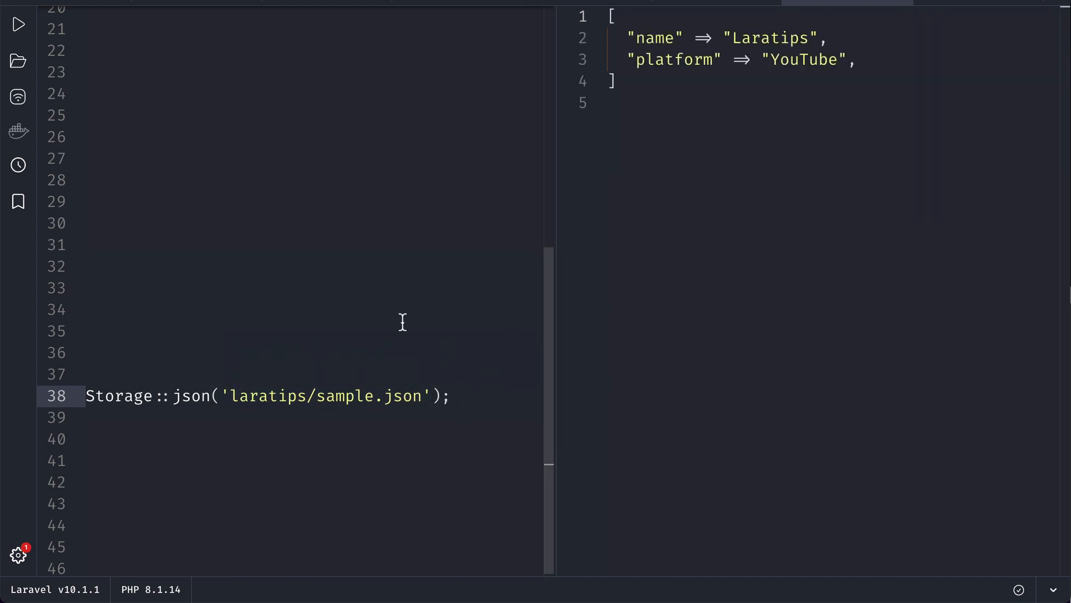
left_click_drag(638, 101, 604, 10)
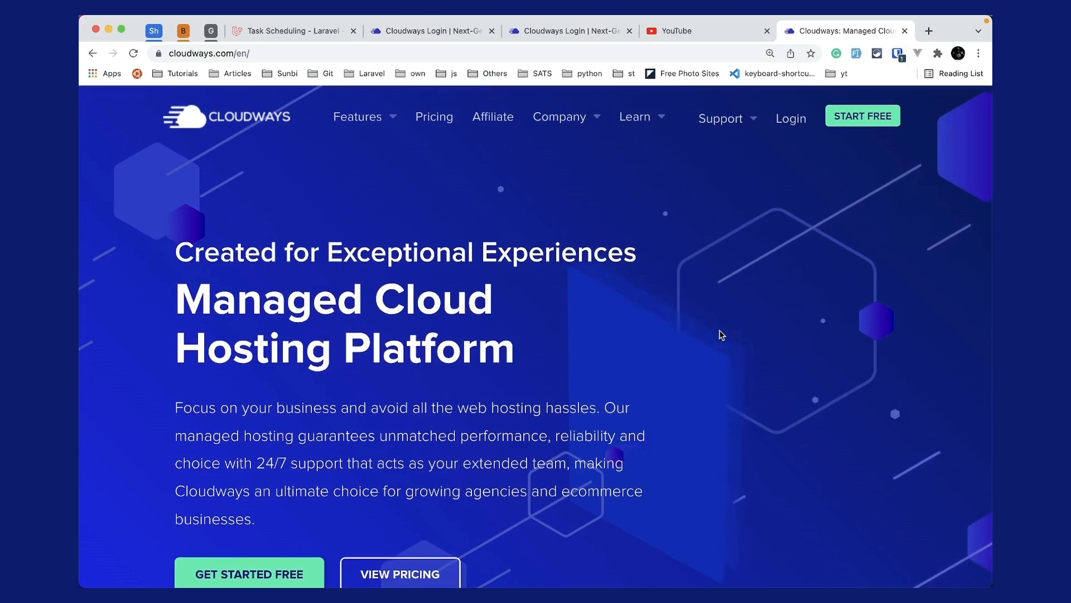
scroll(737, 406, "down", 10)
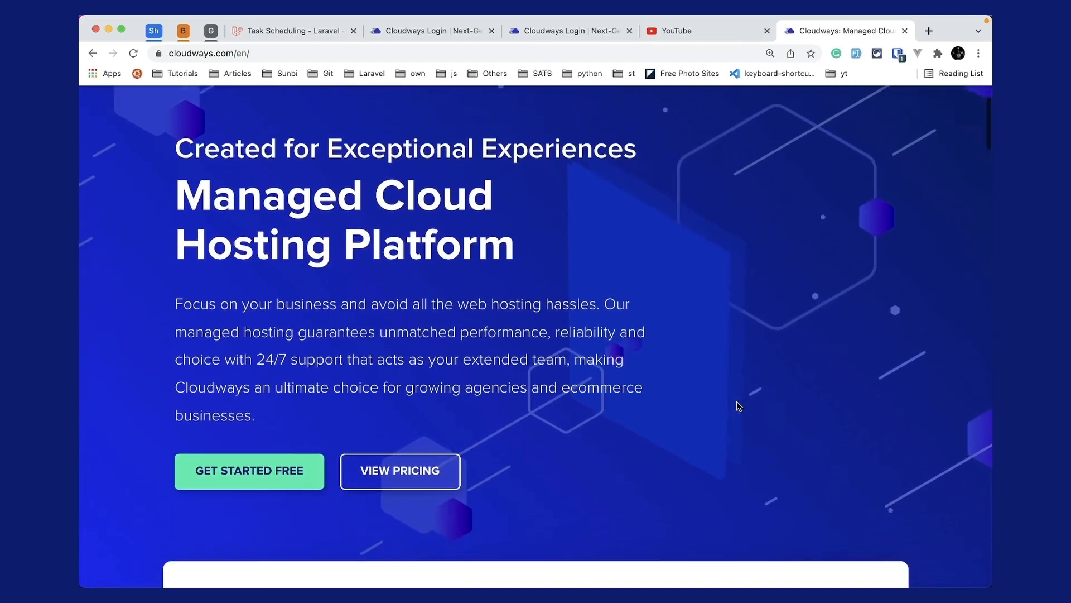
scroll(737, 401, "down", 5)
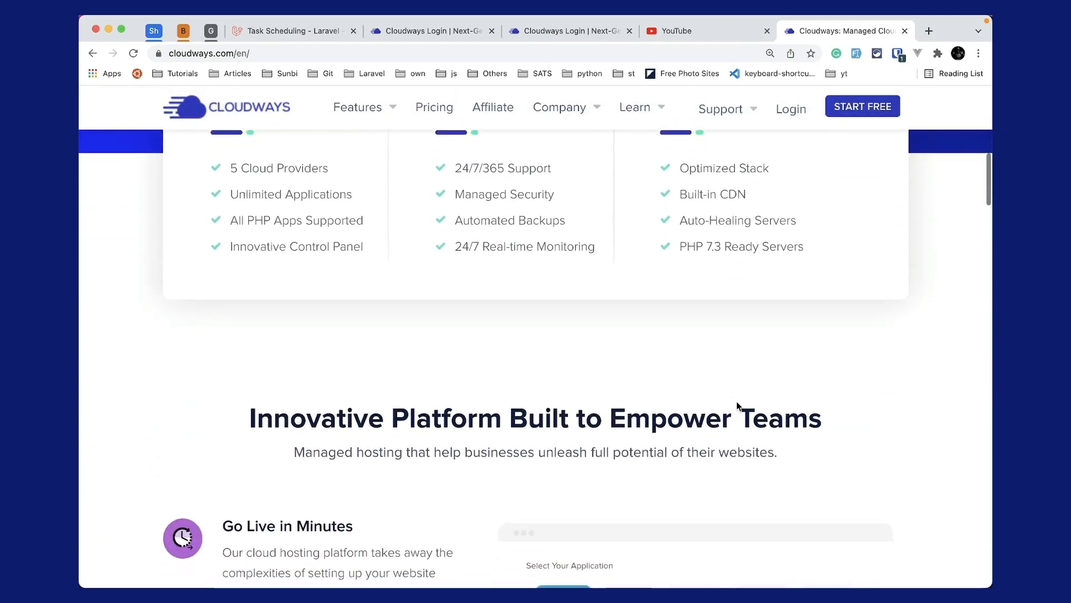
scroll(737, 402, "down", 5)
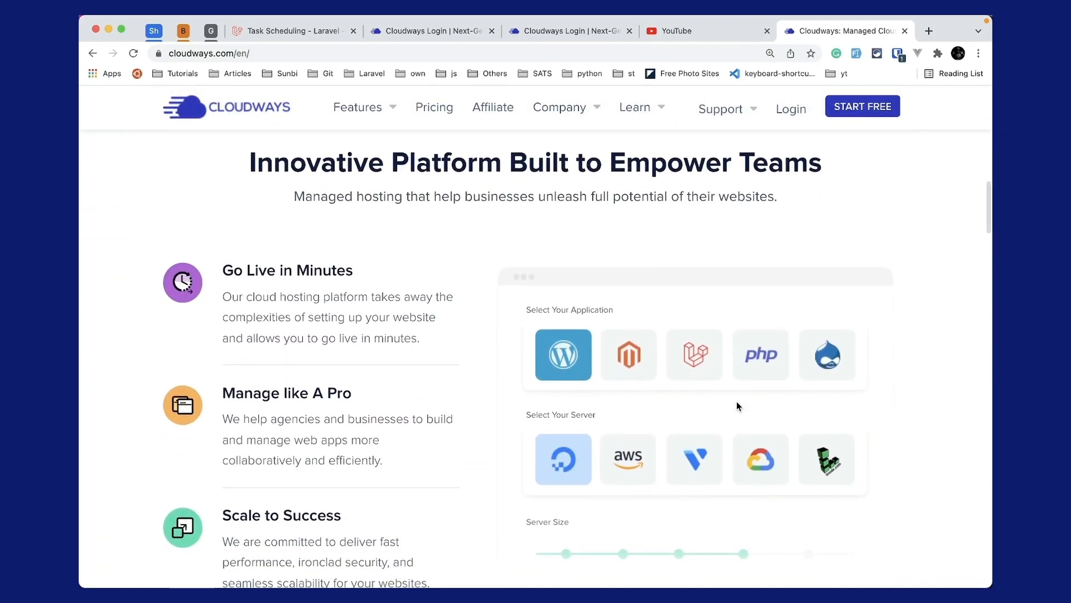
scroll(737, 406, "down", 3)
scroll(737, 407, "up", 3)
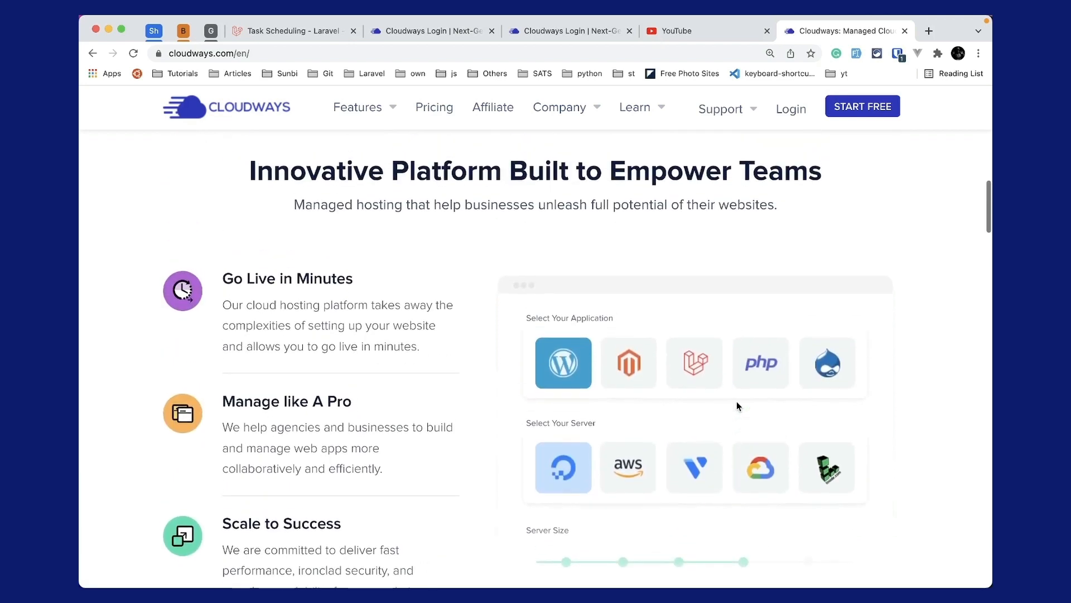